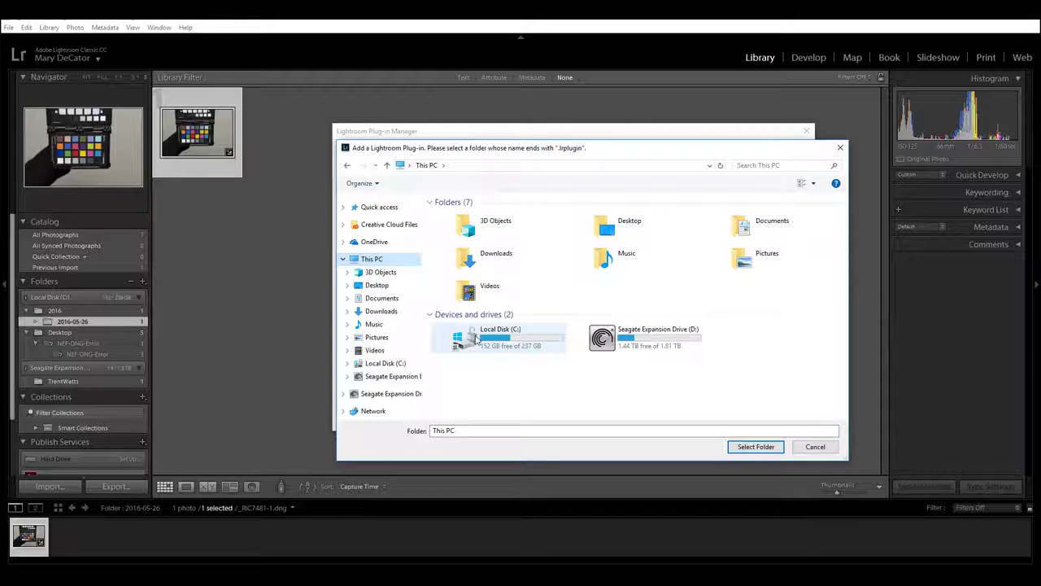
pyautogui.click(476, 340)
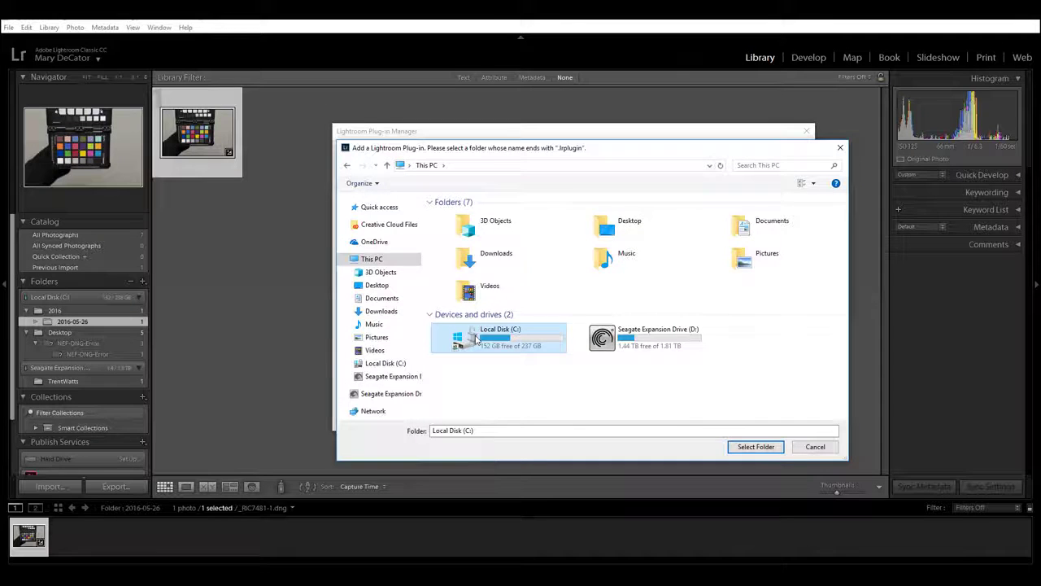
pyautogui.doubleClick(476, 339)
pyautogui.doubleClick(439, 271)
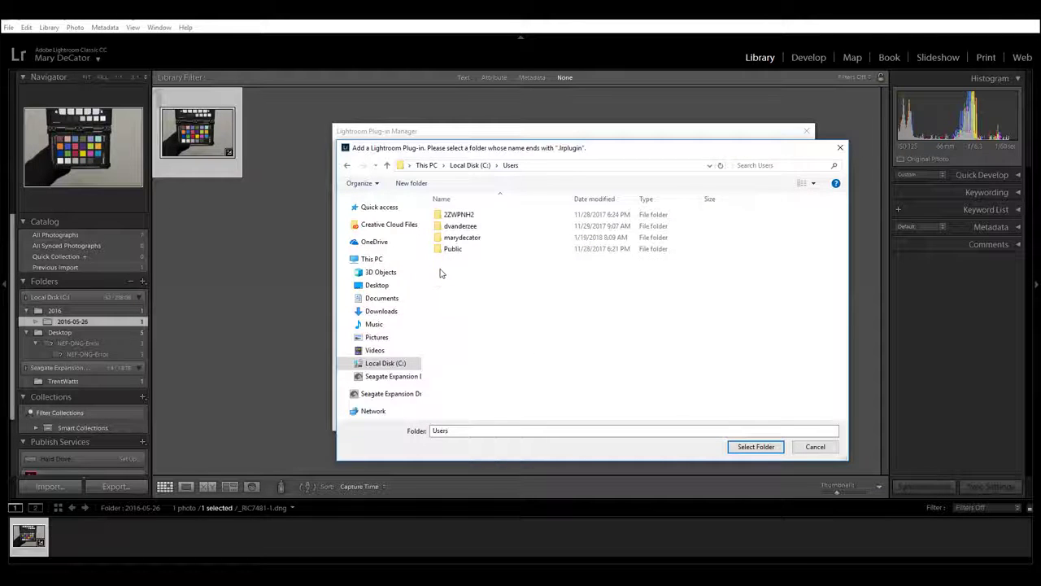
pyautogui.click(442, 238)
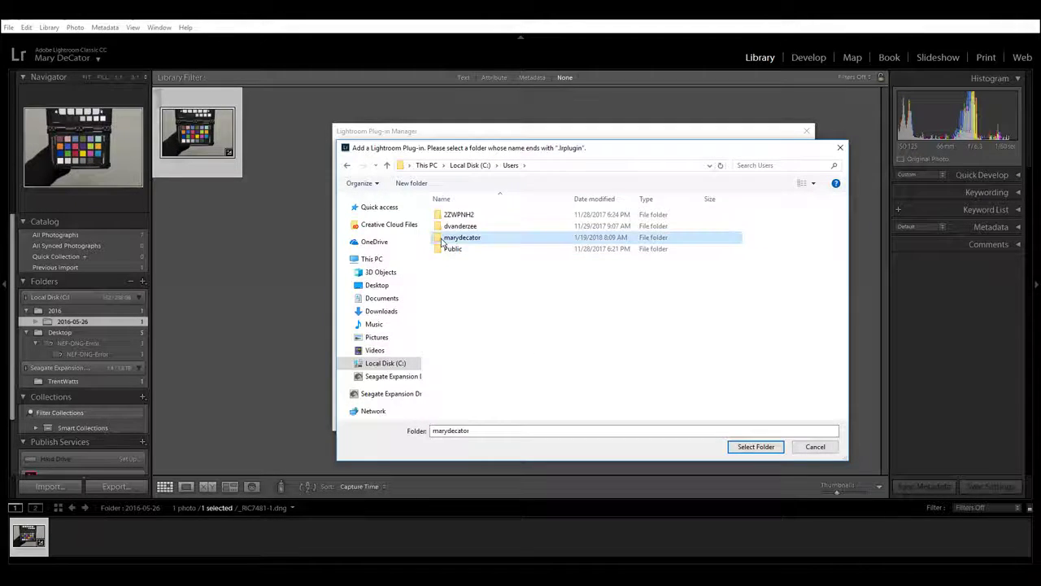
pyautogui.doubleClick(442, 238)
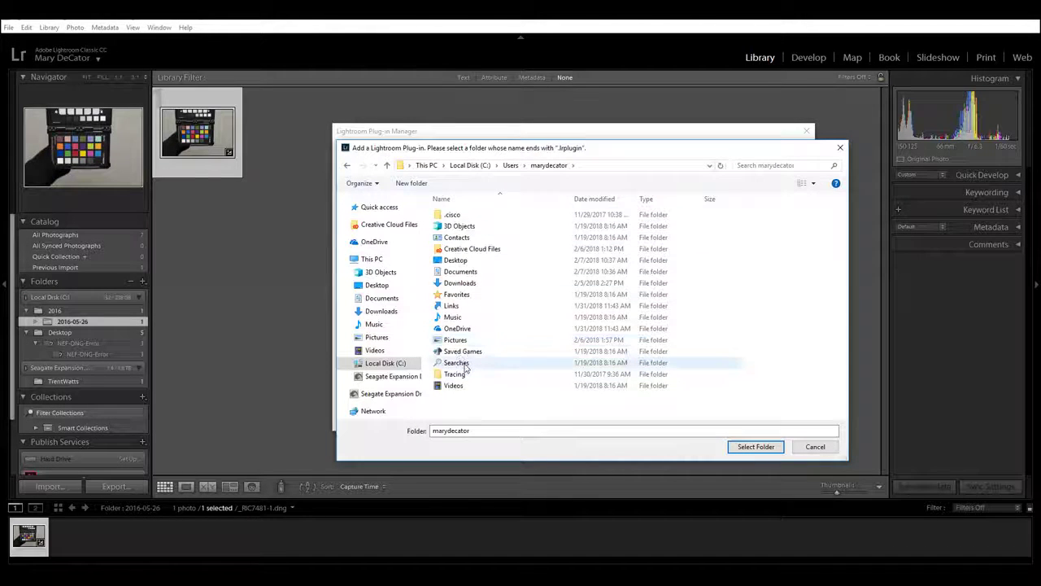
pyautogui.click(815, 448)
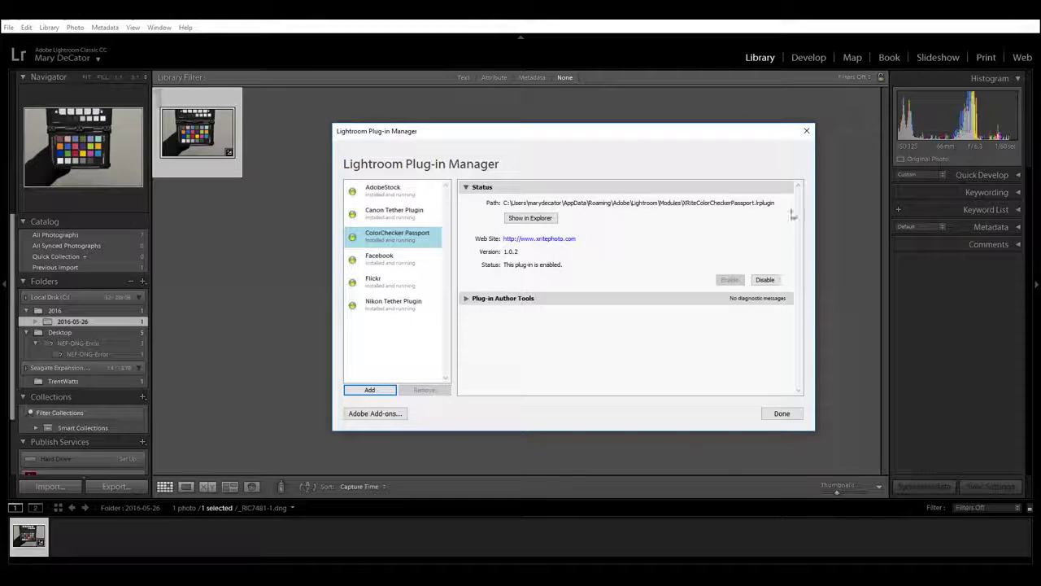
# Step: Close the Plug-in Manager, switch to the File Explorer window showing the Modules folder, and turn on the display of hidden items
pyautogui.click(808, 133)
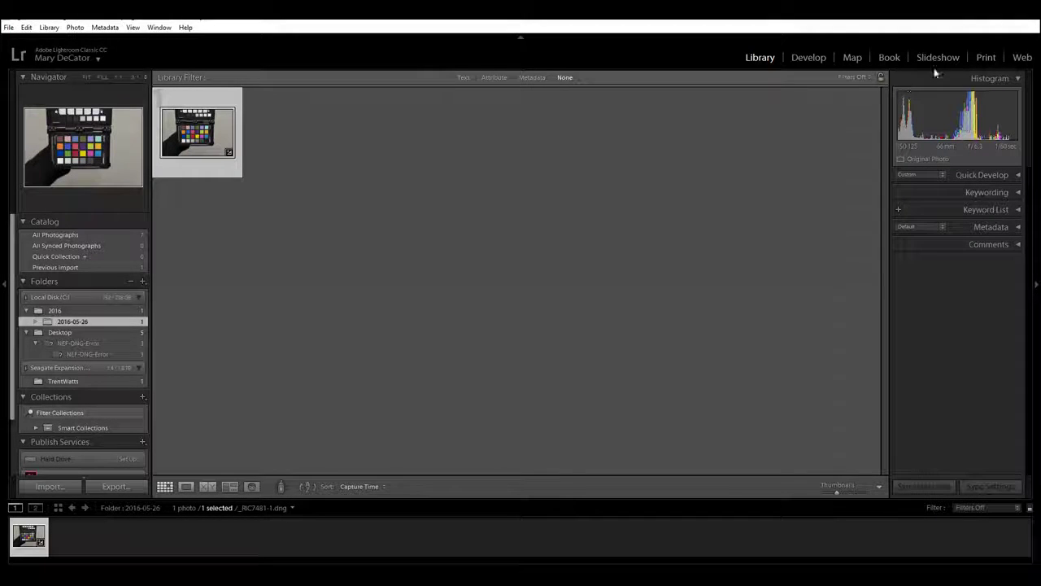
pyautogui.click(980, 19)
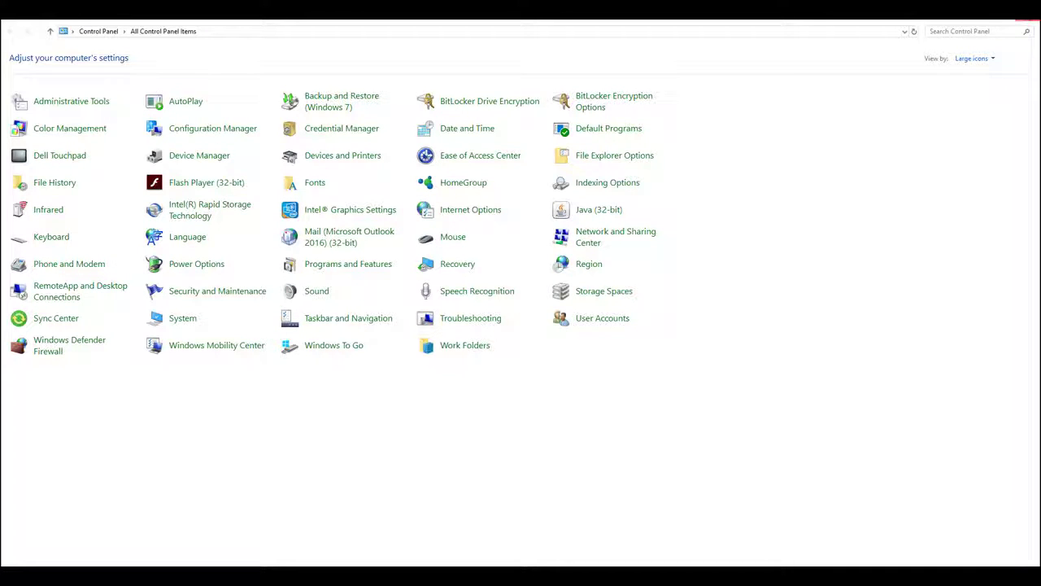
pyautogui.click(1024, 21)
pyautogui.click(979, 21)
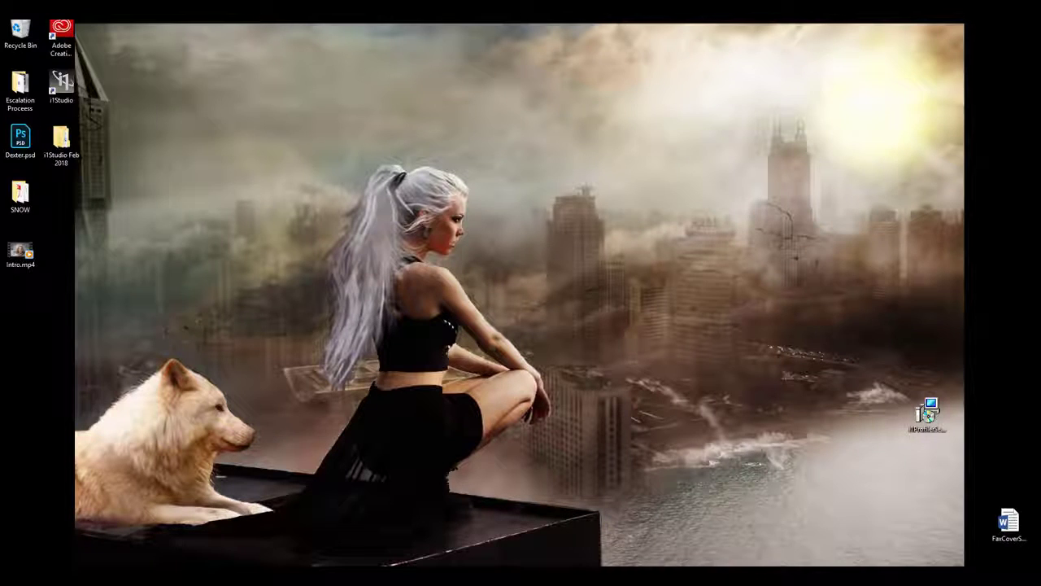
pyautogui.click(148, 583)
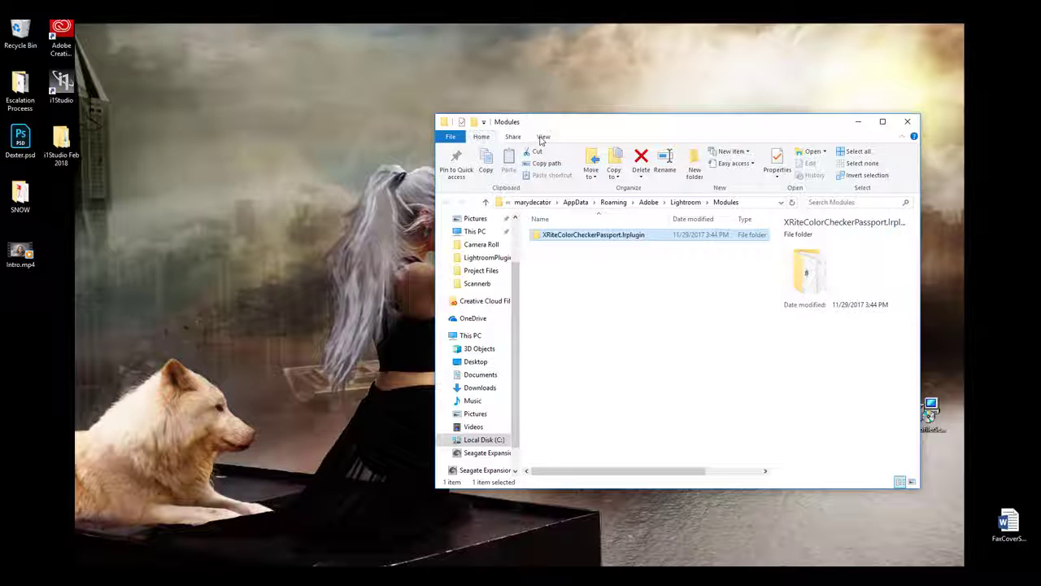
pyautogui.click(543, 137)
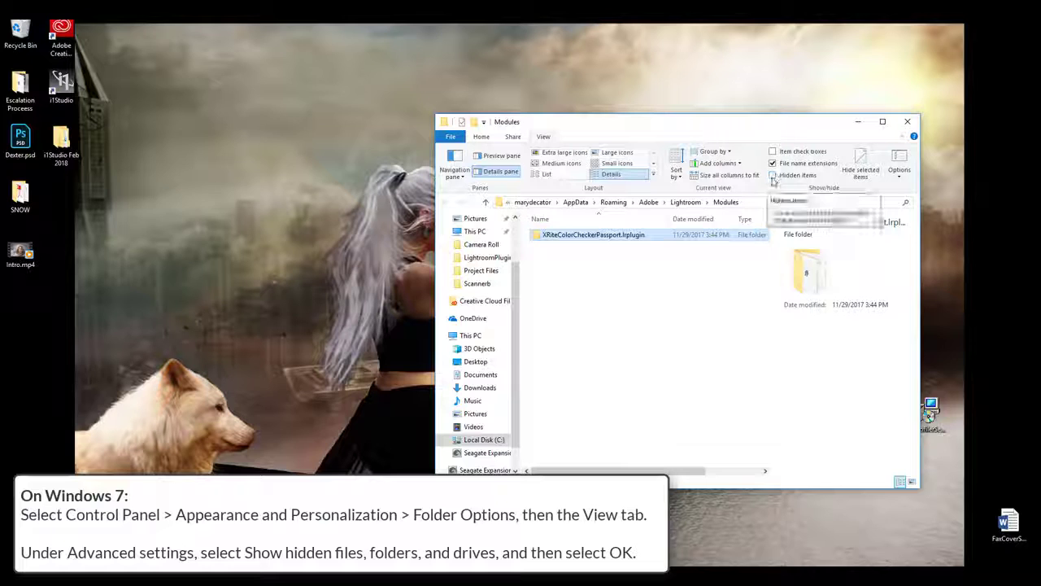
pyautogui.click(774, 176)
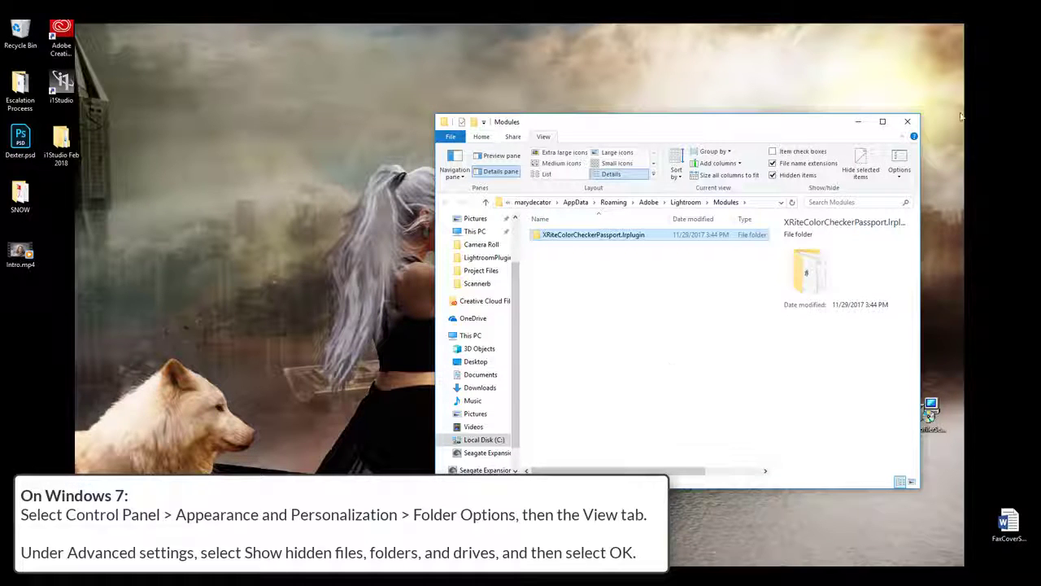
pyautogui.click(909, 122)
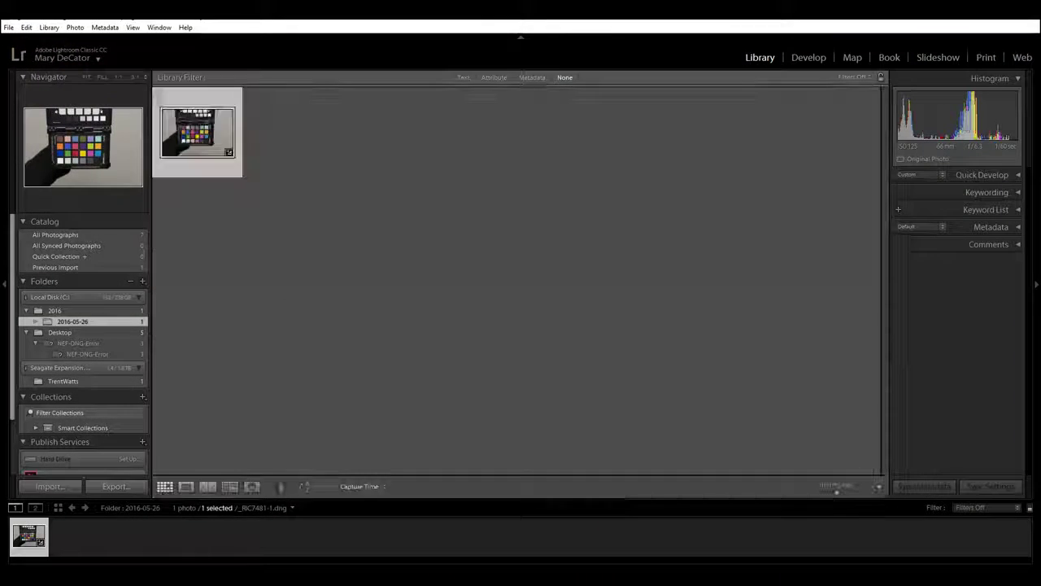
# Step: Reopen the Plug-in Manager, start adding a plug-in, and browse to the user's own profile folder under C:\Users
pyautogui.click(8, 27)
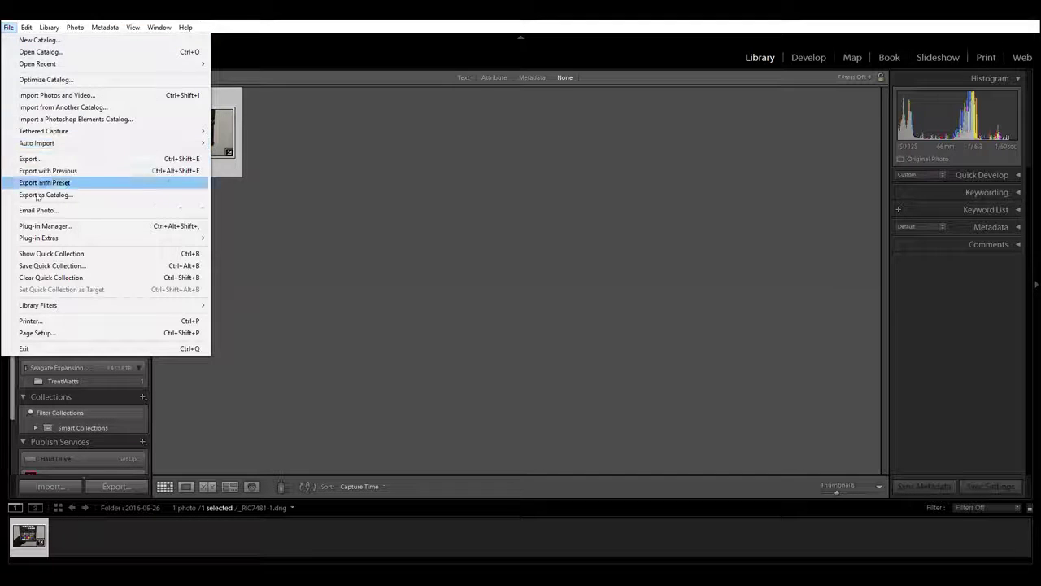
pyautogui.click(45, 226)
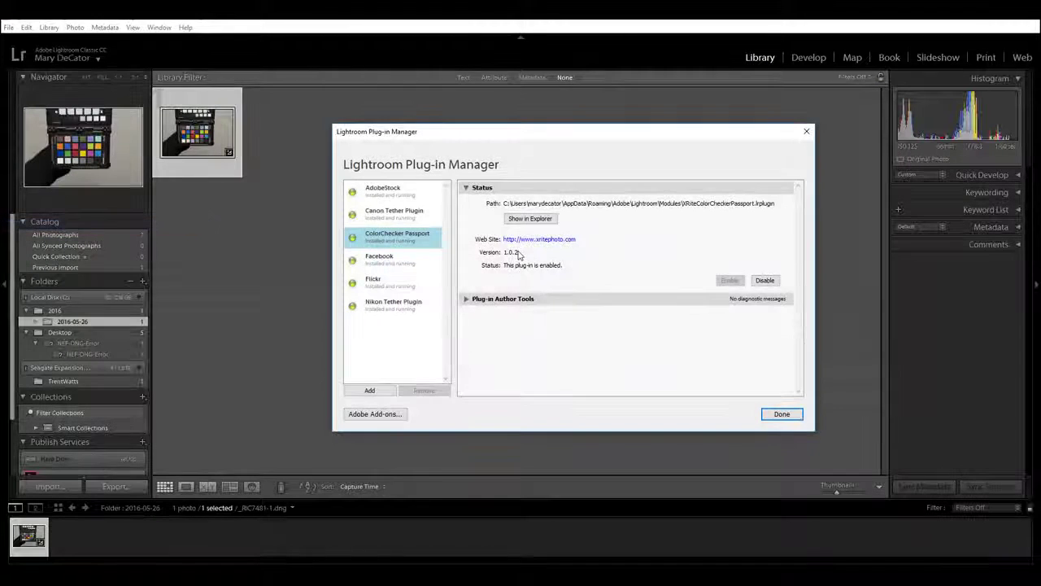
pyautogui.click(370, 391)
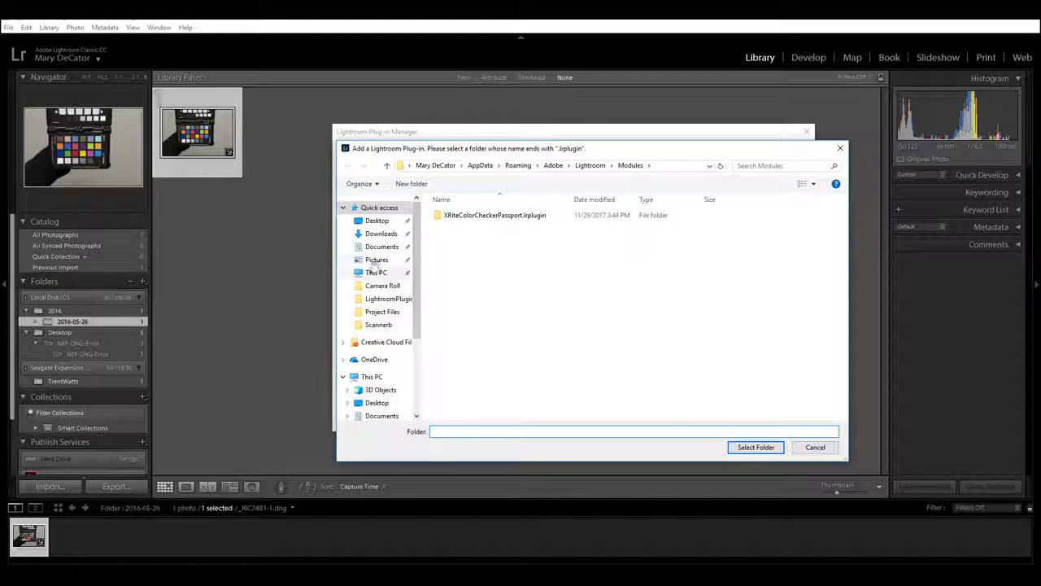
pyautogui.click(373, 376)
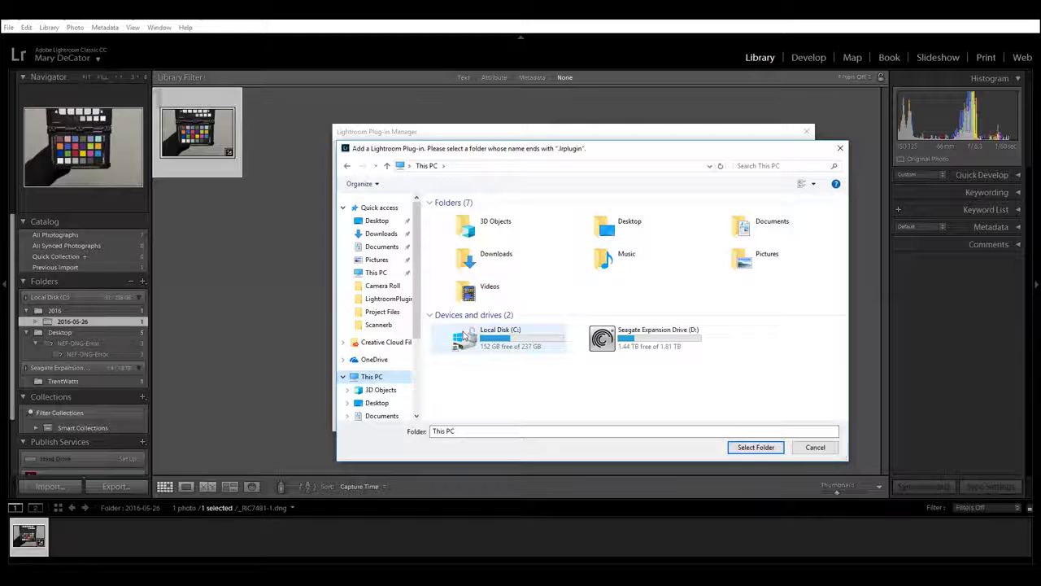
pyautogui.doubleClick(466, 334)
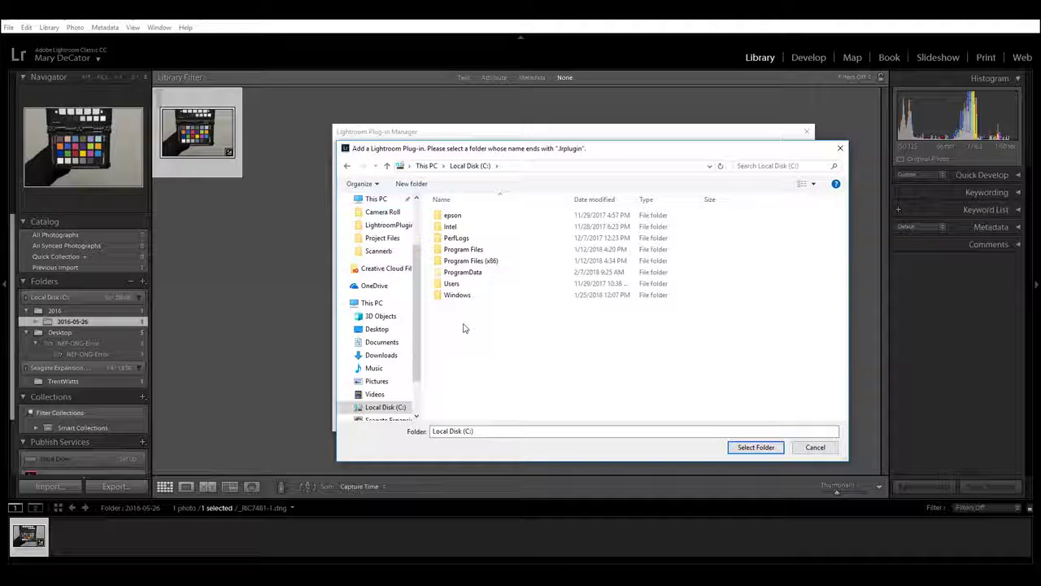
pyautogui.doubleClick(450, 283)
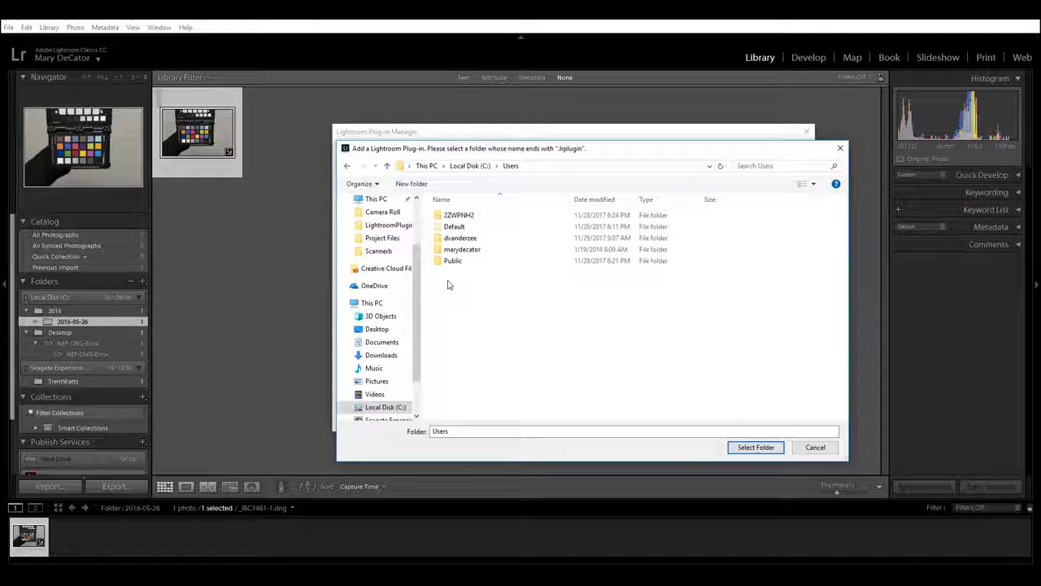
pyautogui.doubleClick(456, 251)
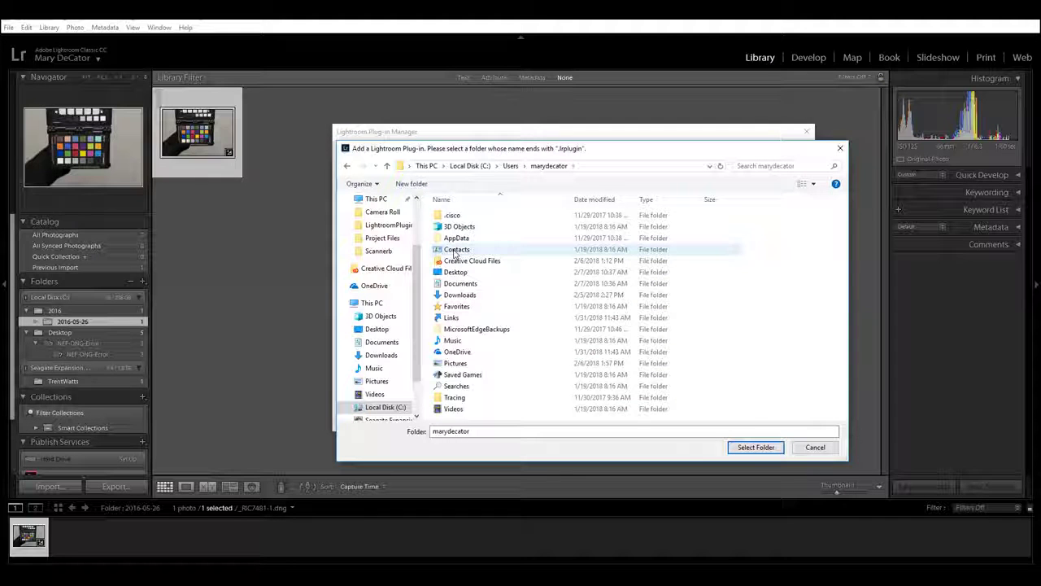
# Step: Add the XRiteColorCheckerPassport.lrplugin folder from AppData\Roaming\Adobe\Lightroom\Modules as a plug-in and finish with the Plug-in Manager
pyautogui.click(444, 237)
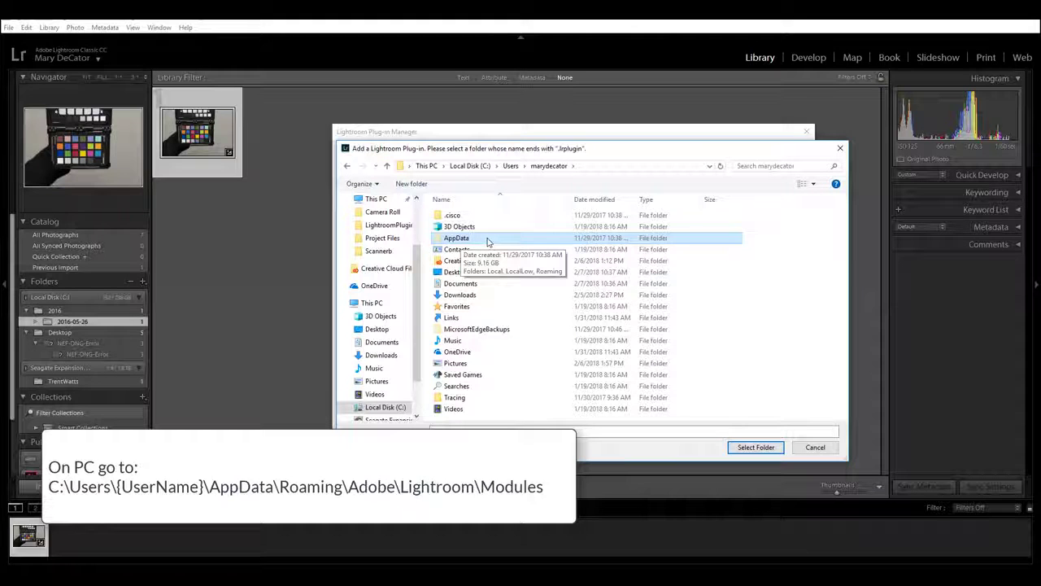
pyautogui.doubleClick(441, 239)
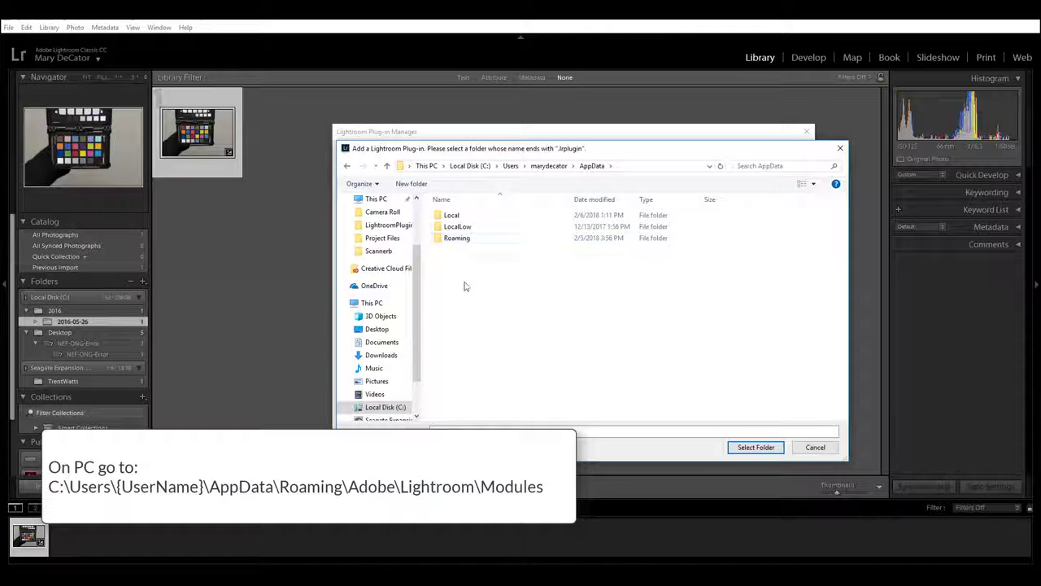
pyautogui.doubleClick(453, 238)
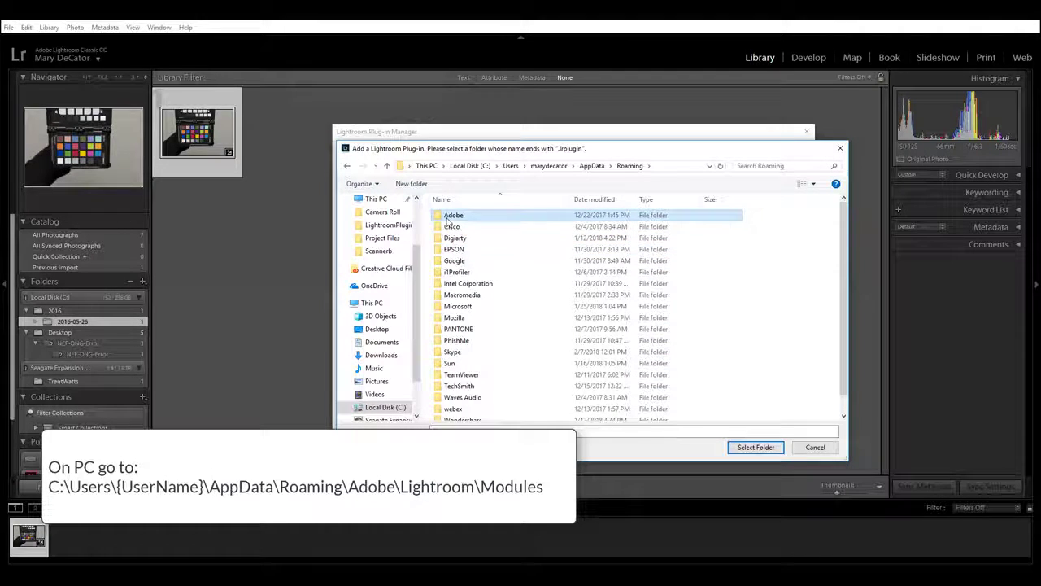
pyautogui.doubleClick(449, 216)
pyautogui.scroll(-6, 488, 291)
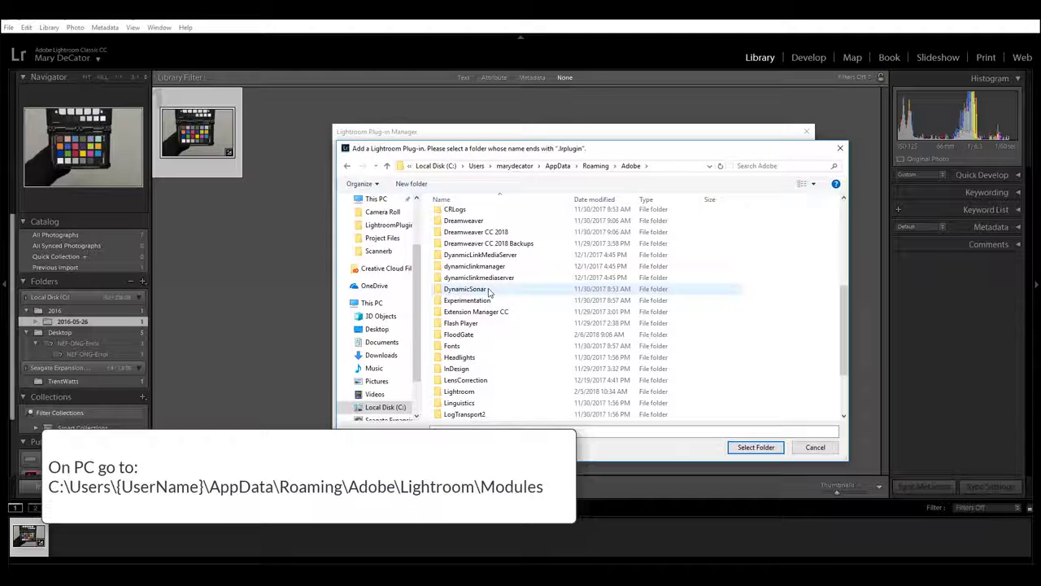
pyautogui.doubleClick(457, 393)
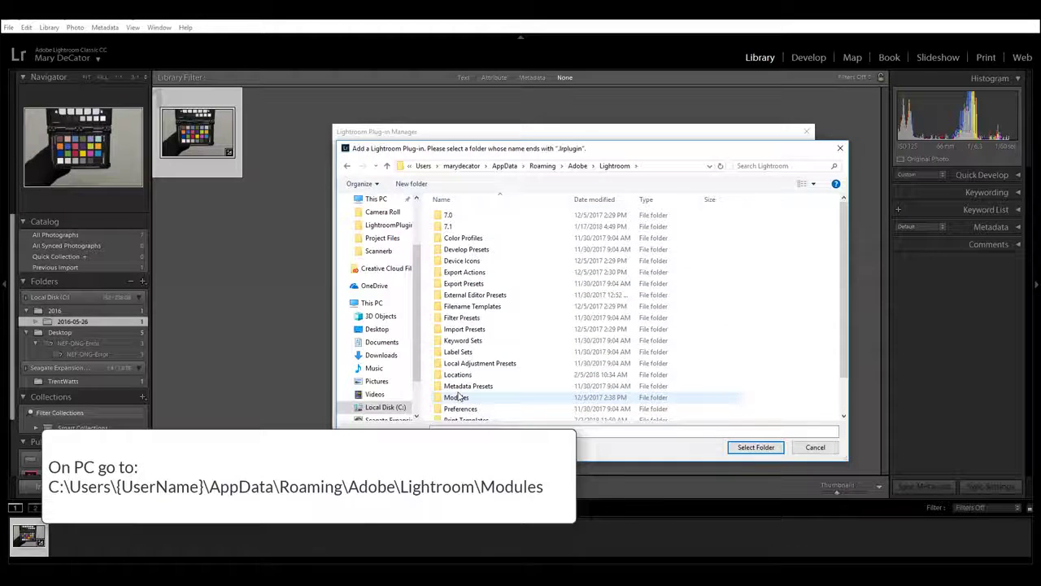
pyautogui.doubleClick(456, 397)
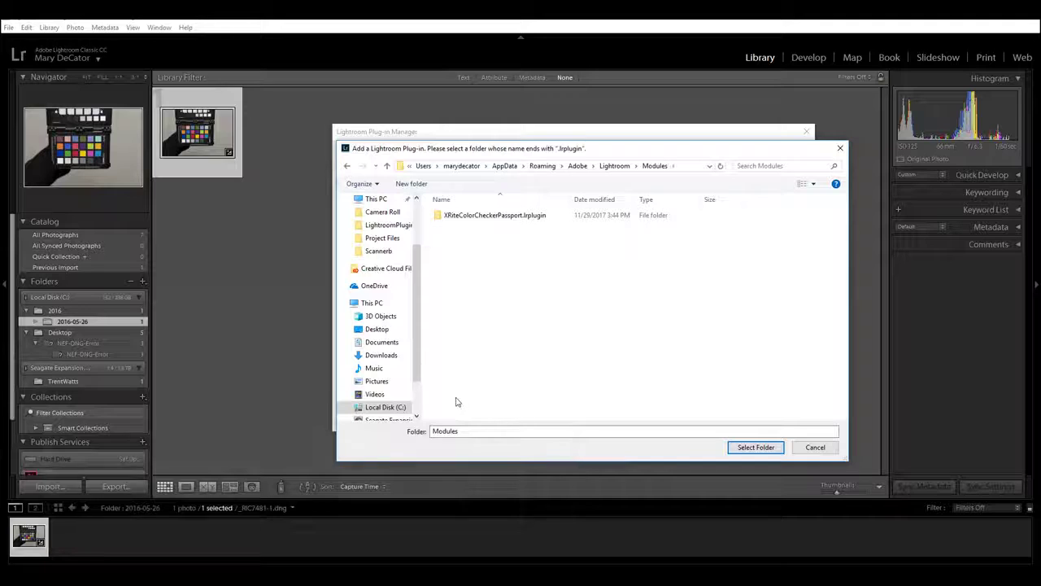
pyautogui.click(485, 219)
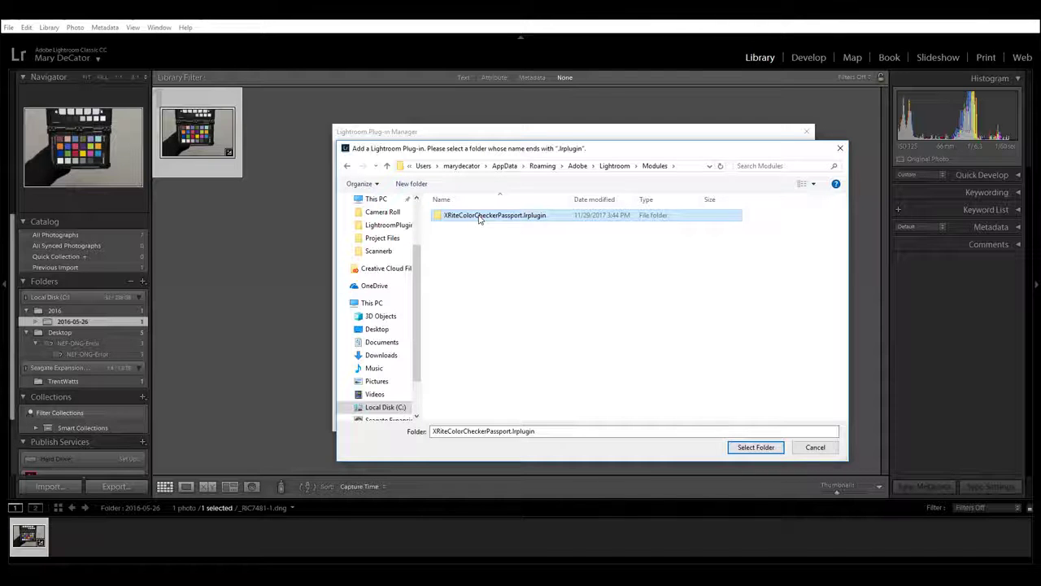
pyautogui.click(755, 448)
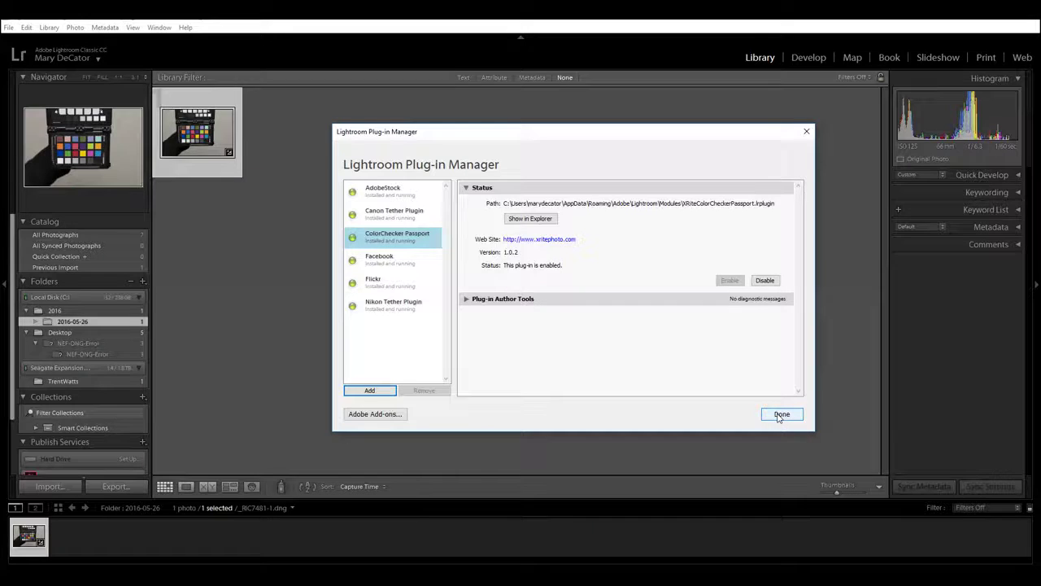
pyautogui.click(780, 415)
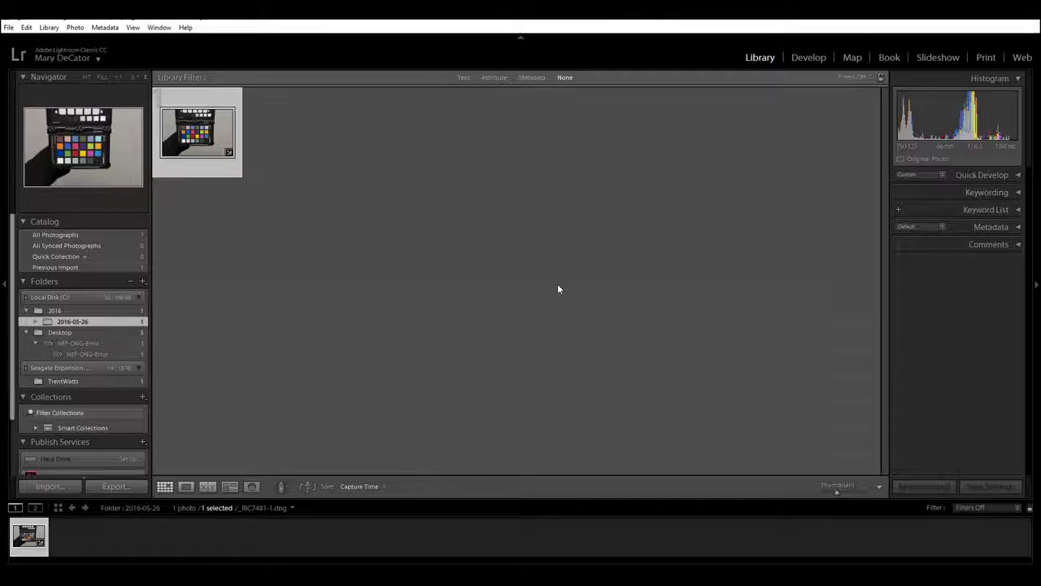
# Step: Examine the ColorChecker Passport preset under X-Rite Presets in the photo's export settings, without exporting
pyautogui.click(102, 487)
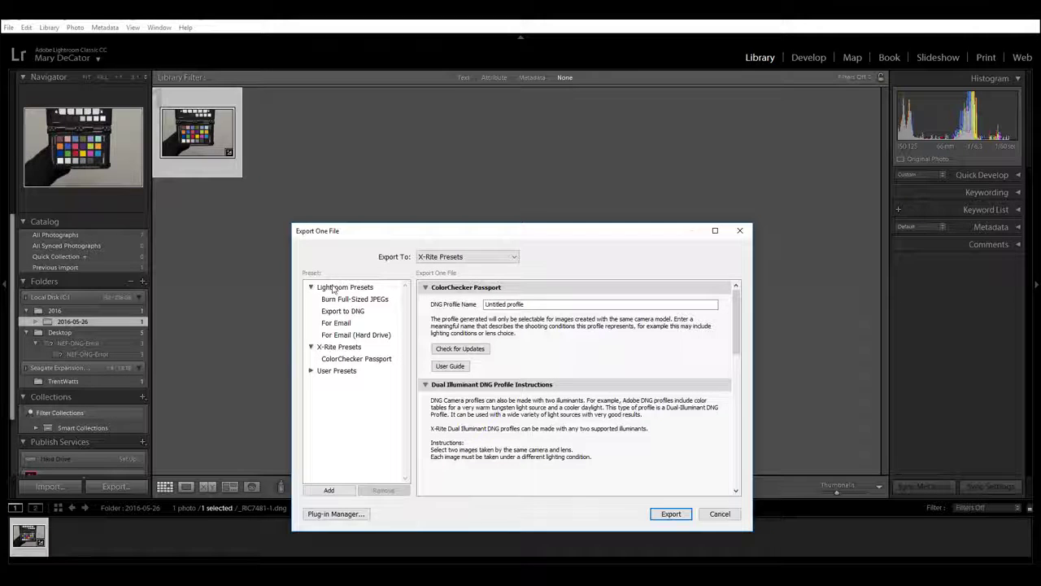
pyautogui.click(334, 360)
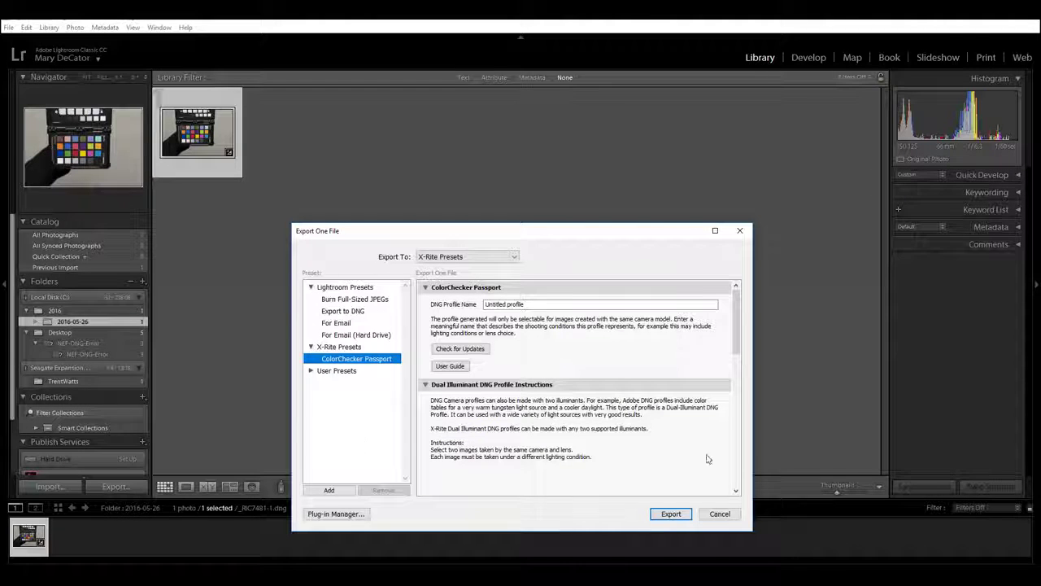
pyautogui.click(721, 514)
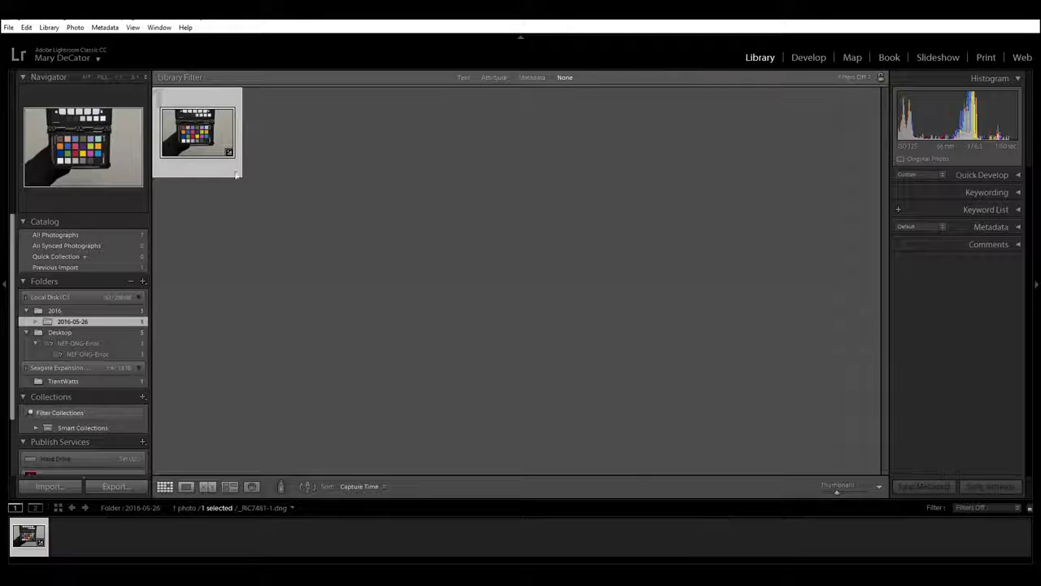
# Step: Export the color chart photo with the ColorChecker Passport preset, saving the DNG profile as "Nikon D300 Daylight"
pyautogui.click(8, 28)
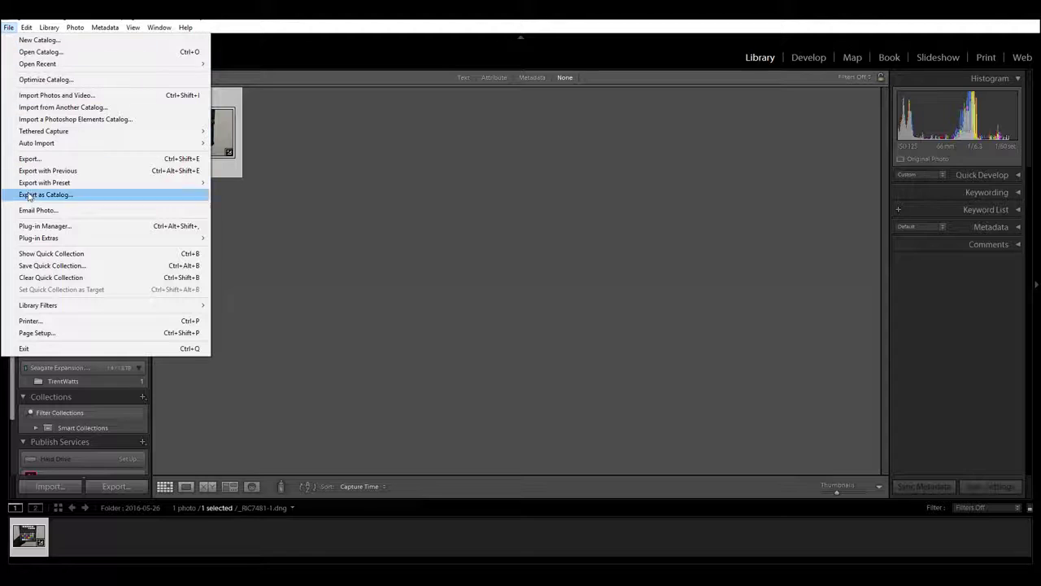
pyautogui.moveTo(28, 184)
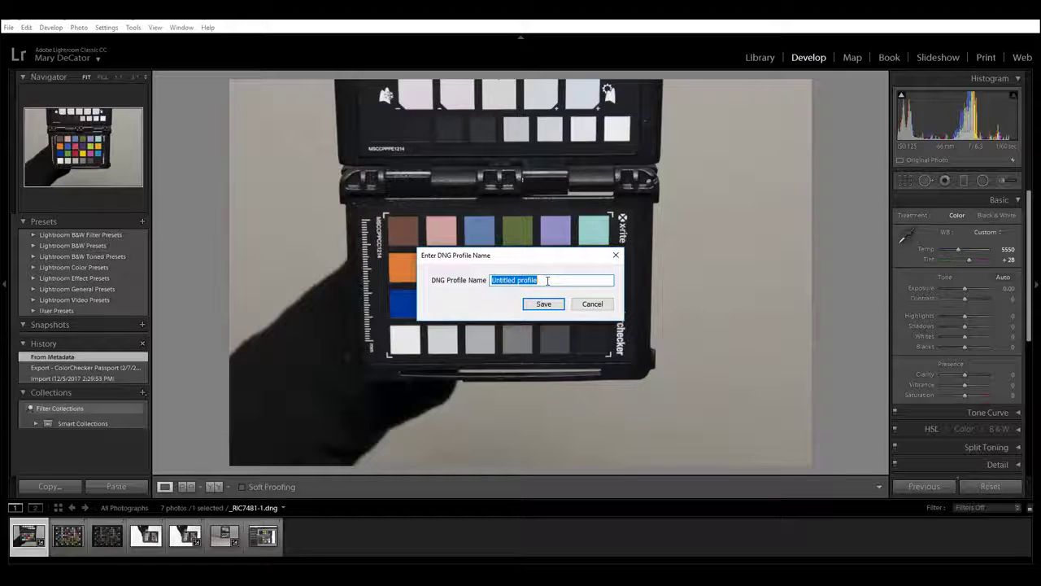
pyautogui.write('Nik')
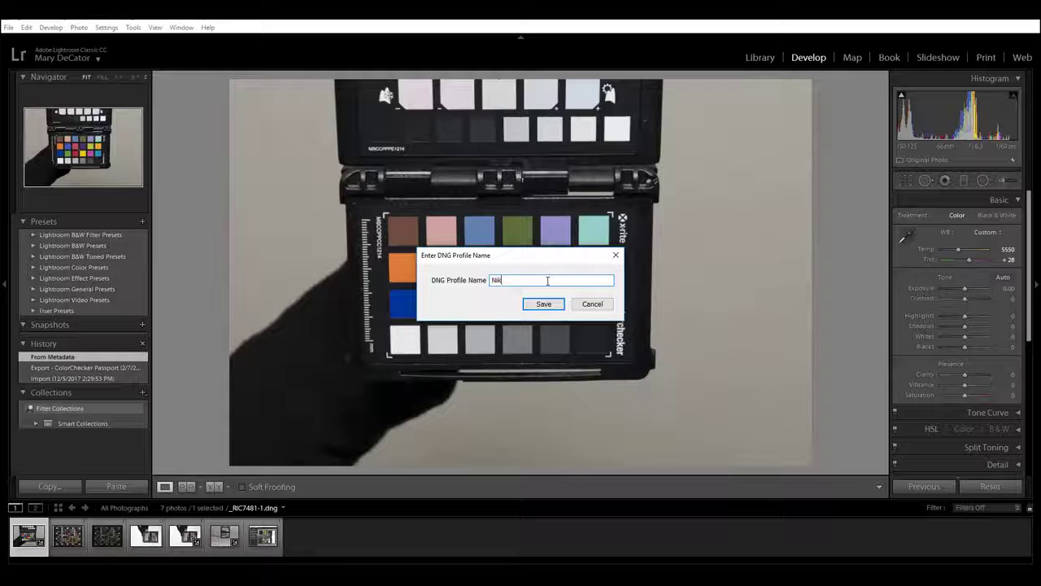
pyautogui.write('on ')
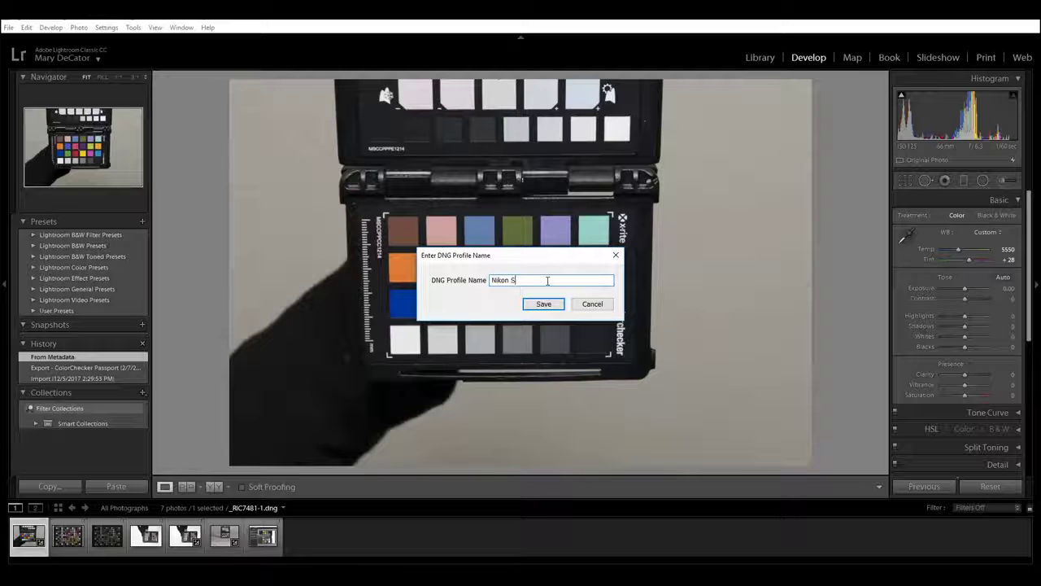
pyautogui.write('D33')
pyautogui.press('BackSpace')
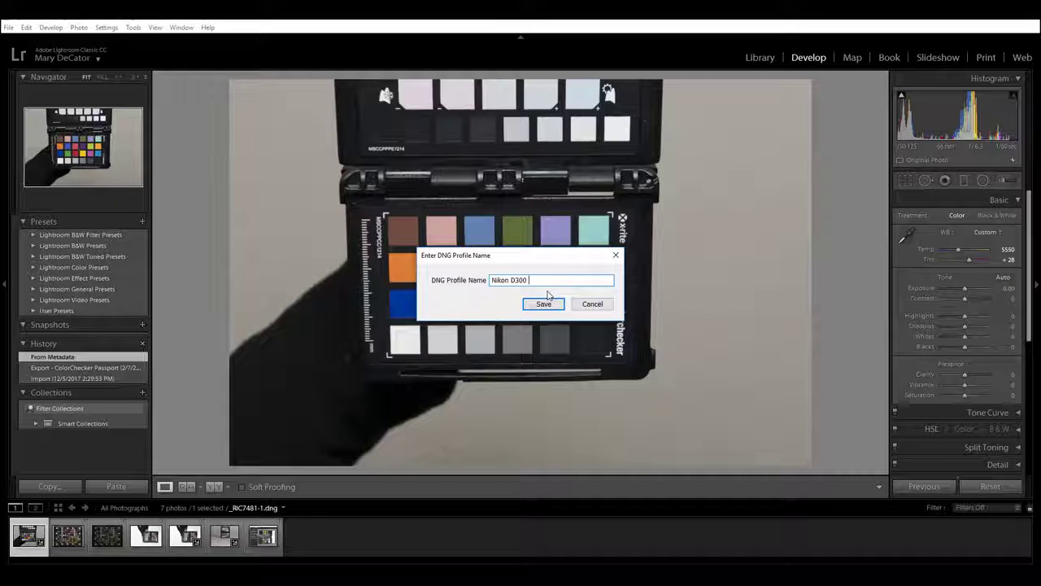
pyautogui.write('Daylight')
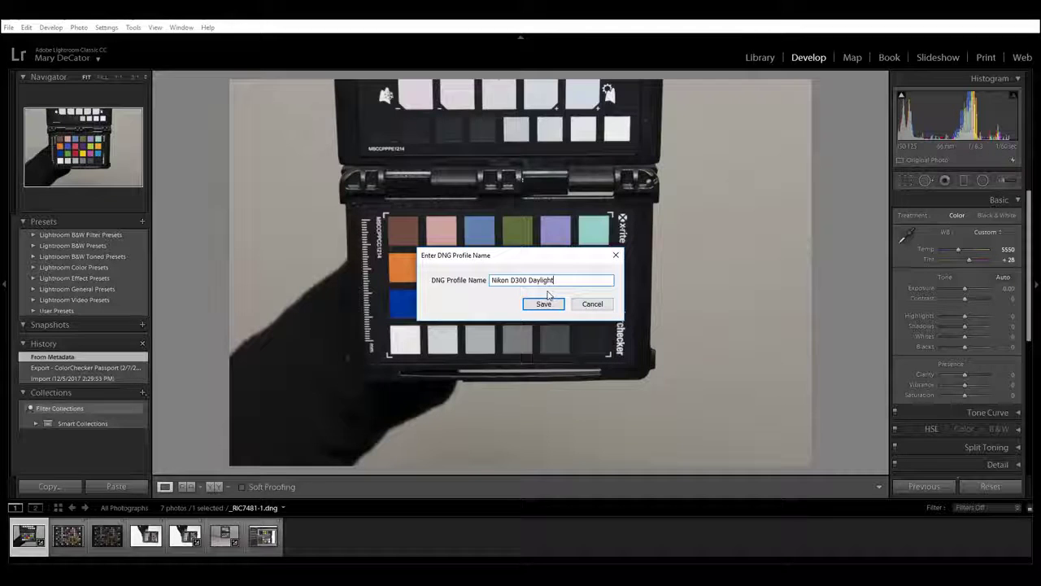
pyautogui.click(531, 307)
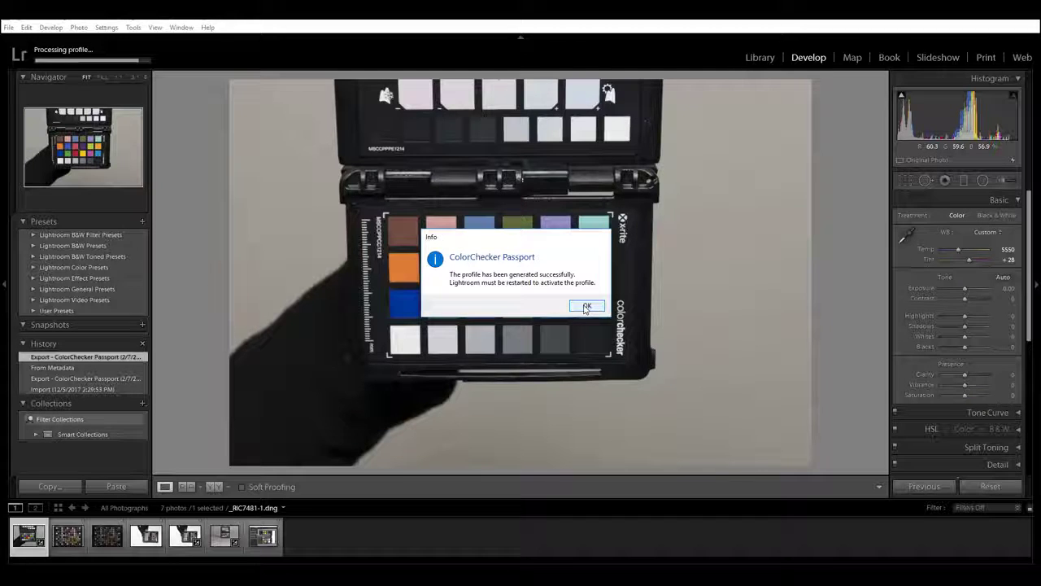
pyautogui.click(586, 307)
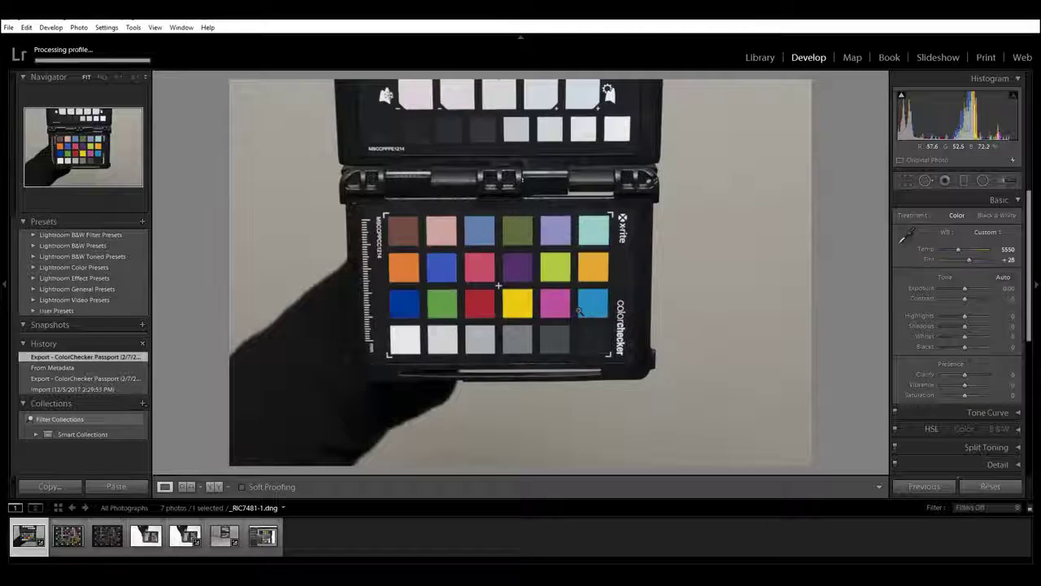